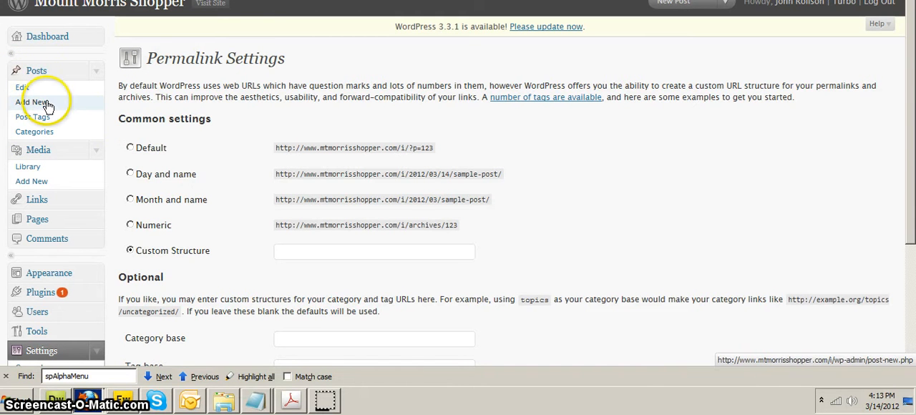
- Add a new post with the title "Testing"
click(47, 105)
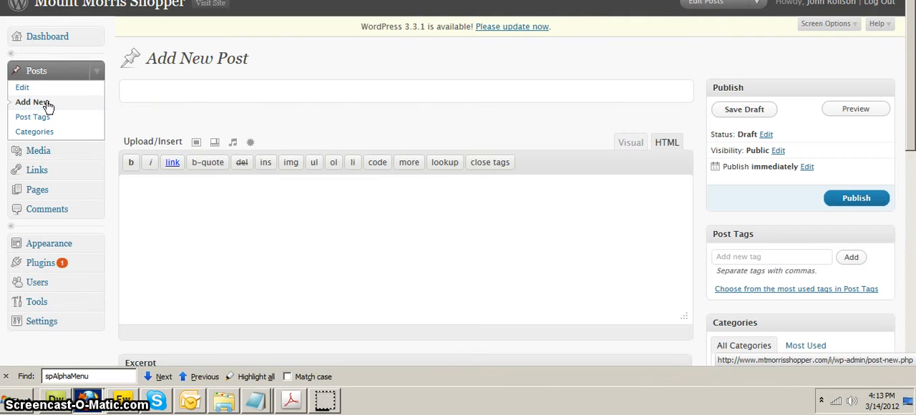
click(215, 93)
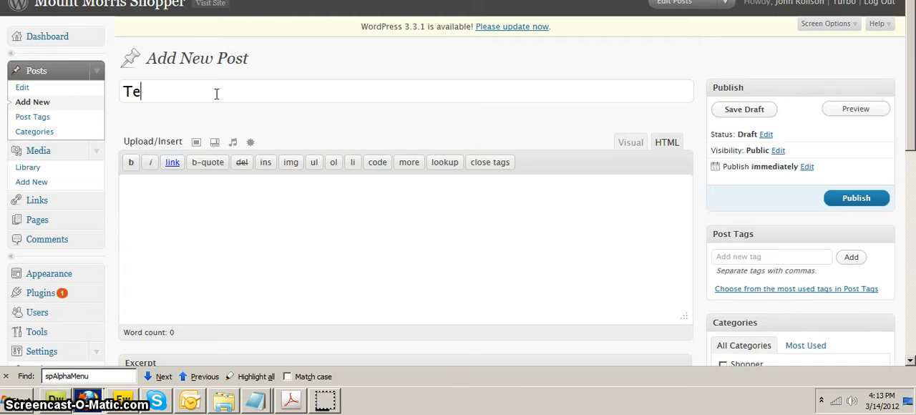
key(Tab)
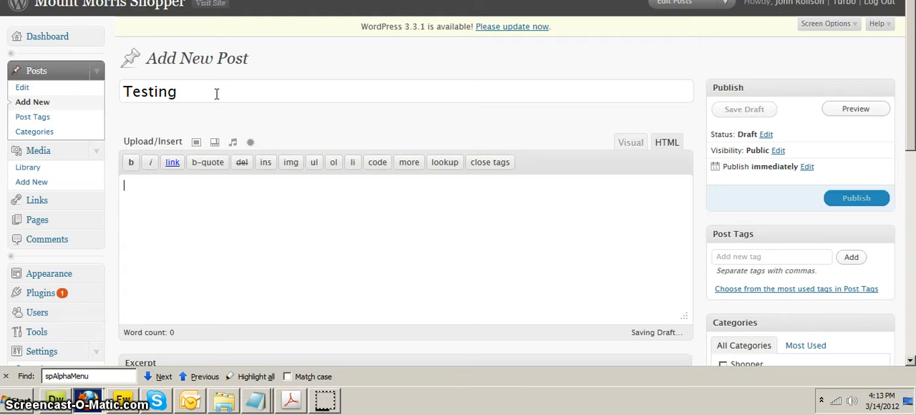
- Enter "This could be content." as the body text of the post
click(310, 199)
scroll(311, 199, down, 2)
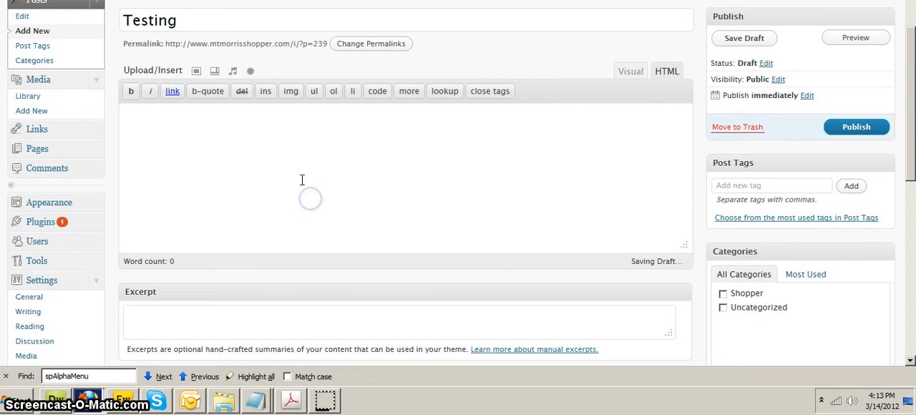
click(411, 181)
text(This could be content.)
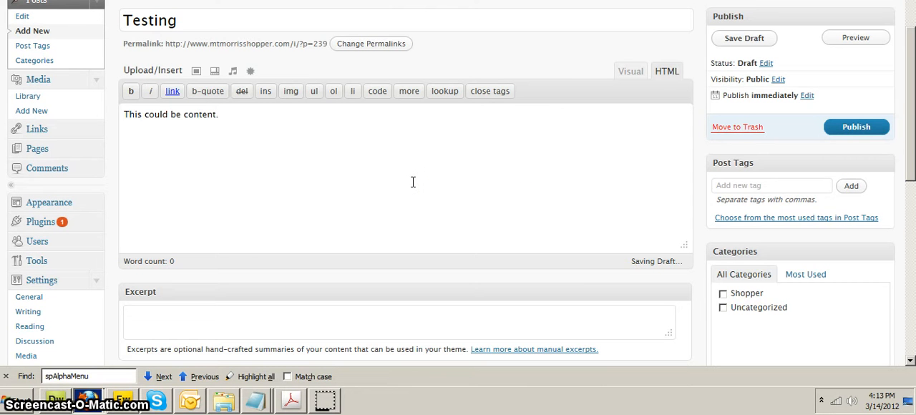
- Switch the post editor to Visual mode and view the available paragraph formats without changing the text's format
click(632, 73)
click(664, 72)
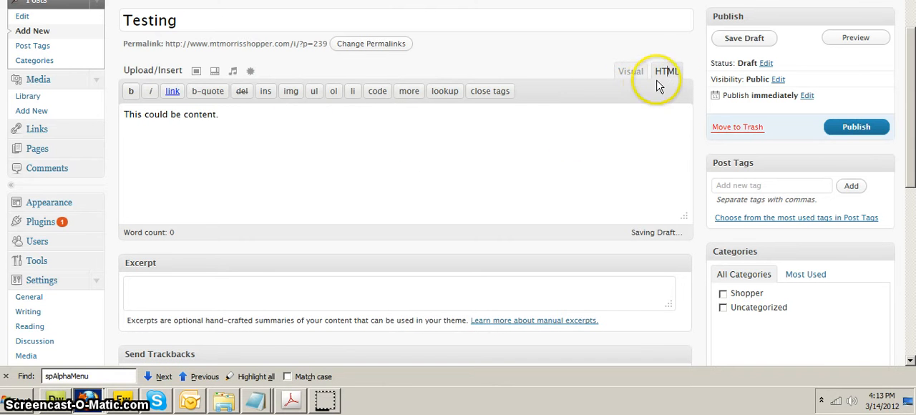
click(627, 74)
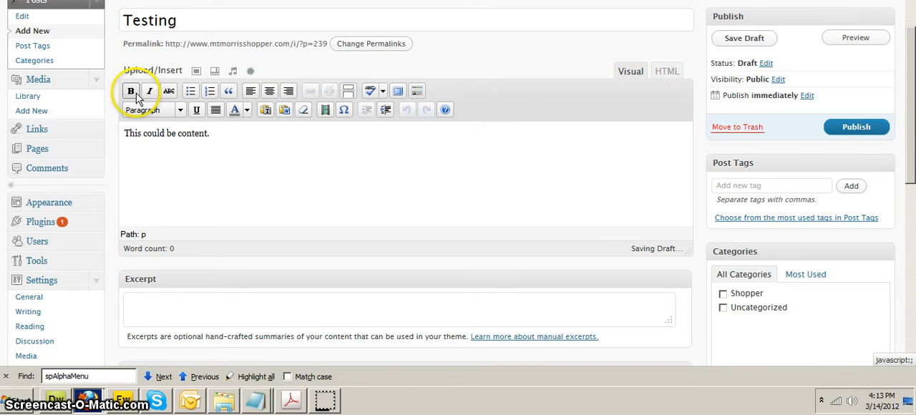
click(181, 111)
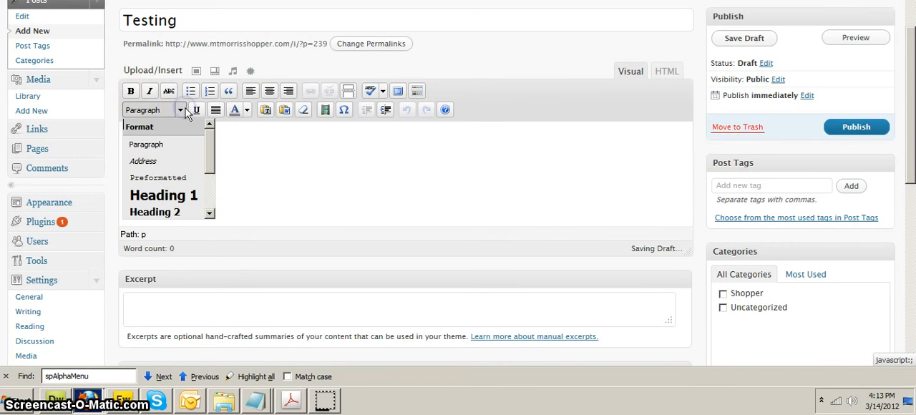
click(272, 133)
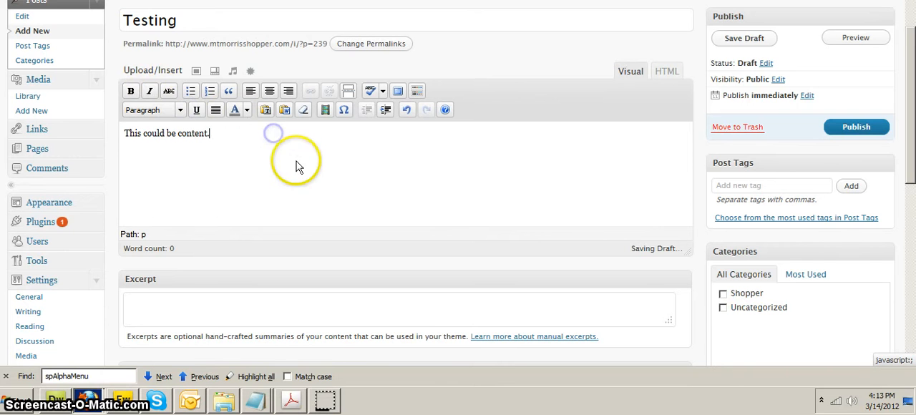
click(261, 136)
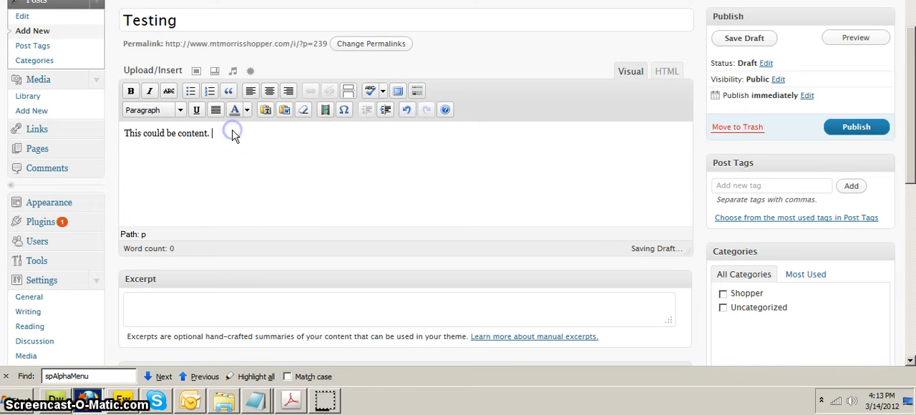
- Upload the image 3D-Character-5.jpg from the computer for use as the post thumbnail
scroll(357, 308, down, 5)
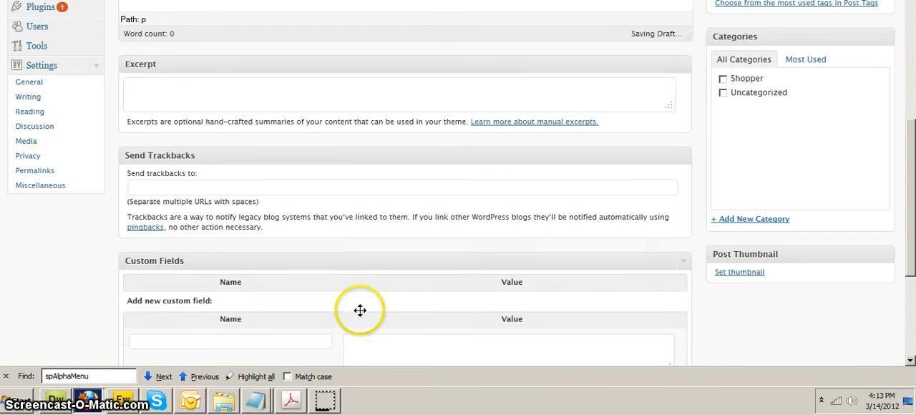
scroll(361, 307, up, 7)
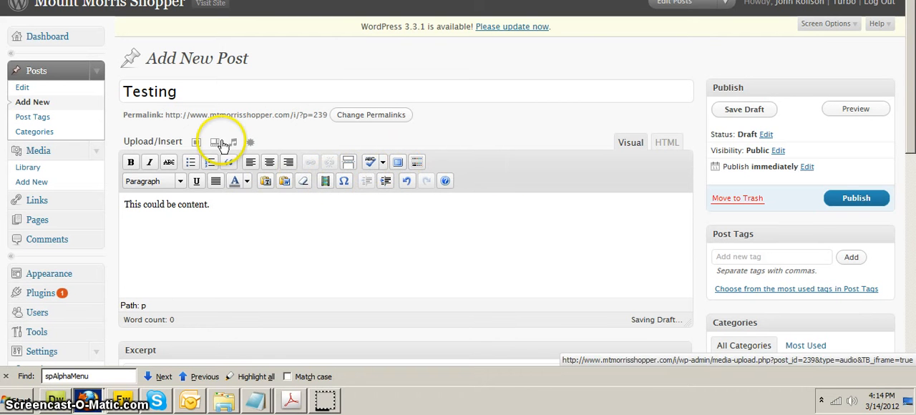
scroll(337, 201, down, 10)
scroll(337, 205, up, 9)
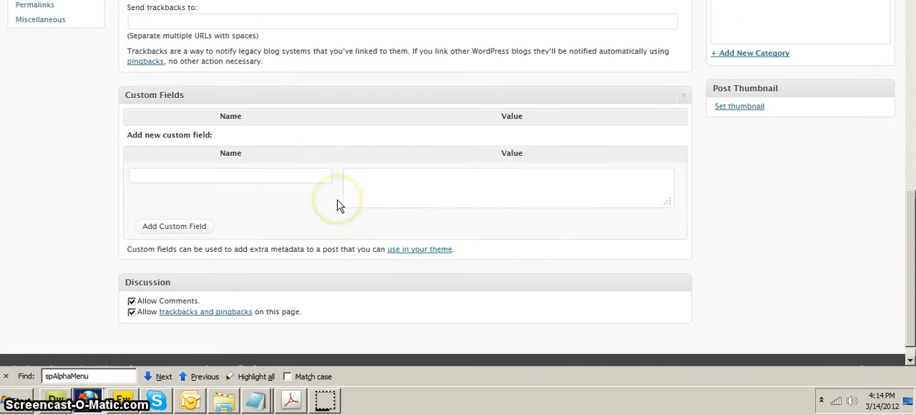
scroll(789, 279, down, 6)
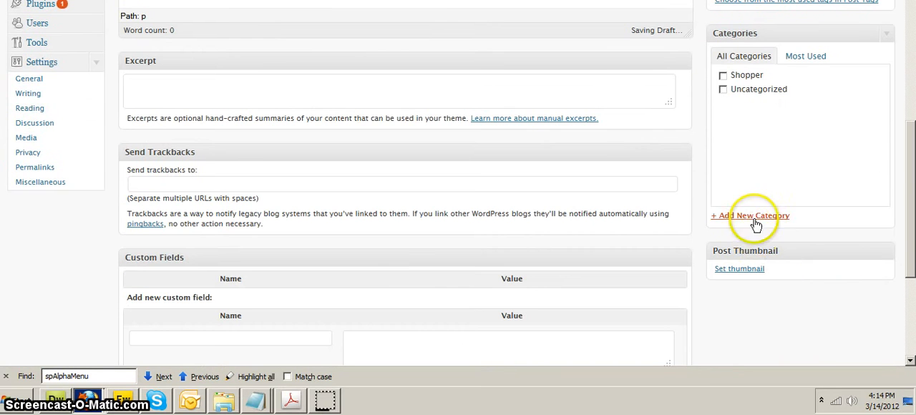
click(749, 270)
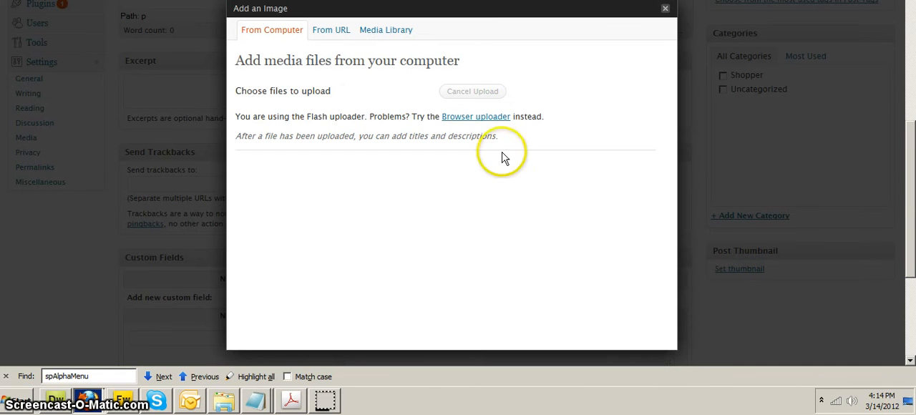
click(385, 93)
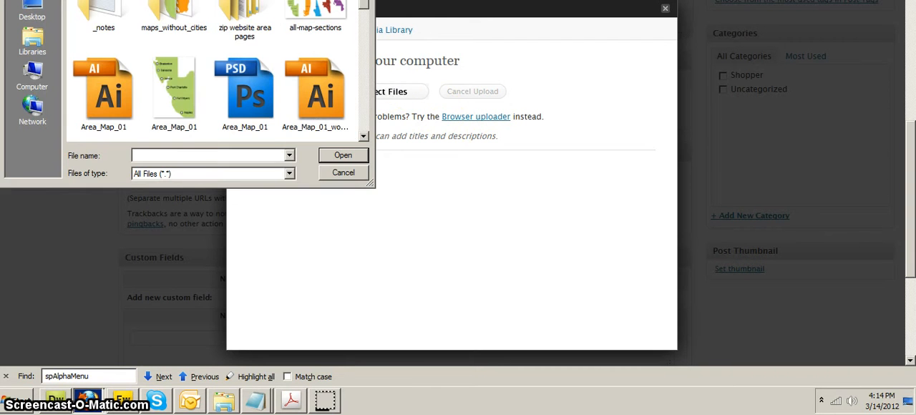
key(Escape)
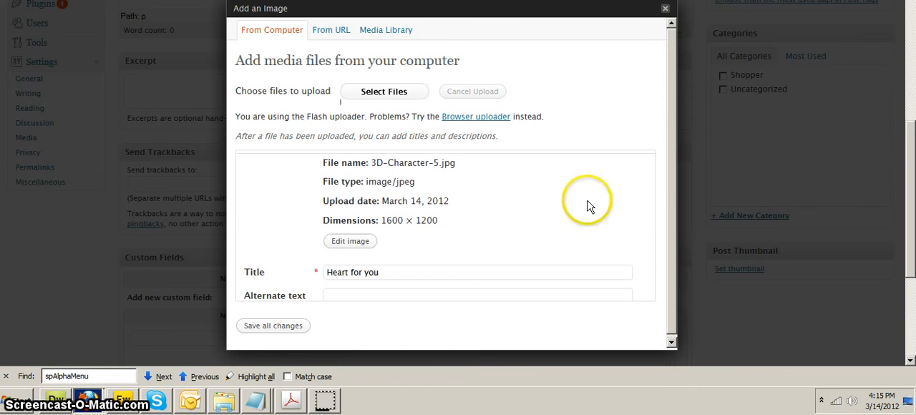
- Examine the uploaded image's alternate text, caption, description, link URL, alignment and size settings
drag(666, 96, 666, 231)
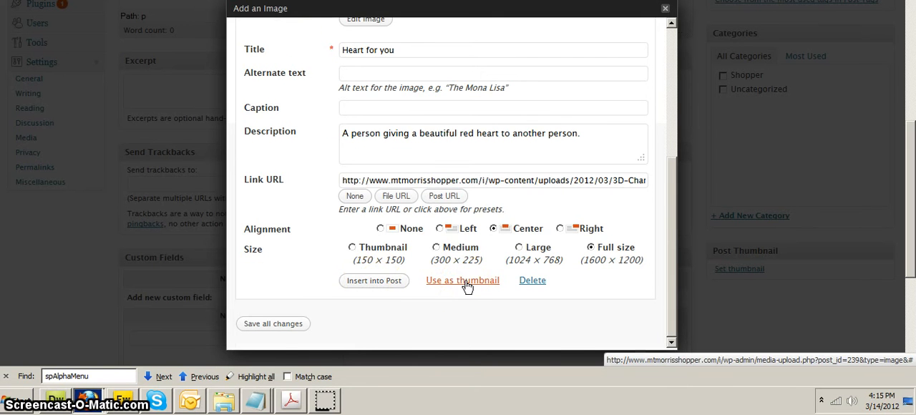
scroll(465, 286, up, 3)
click(362, 162)
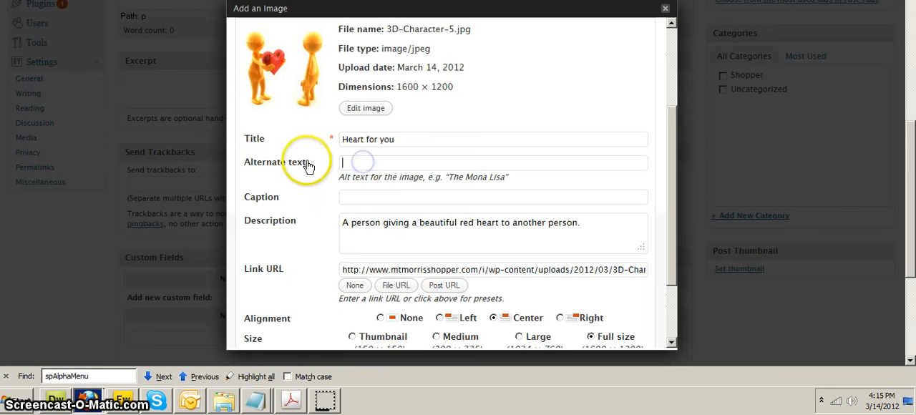
click(362, 156)
scroll(369, 209, down, 1)
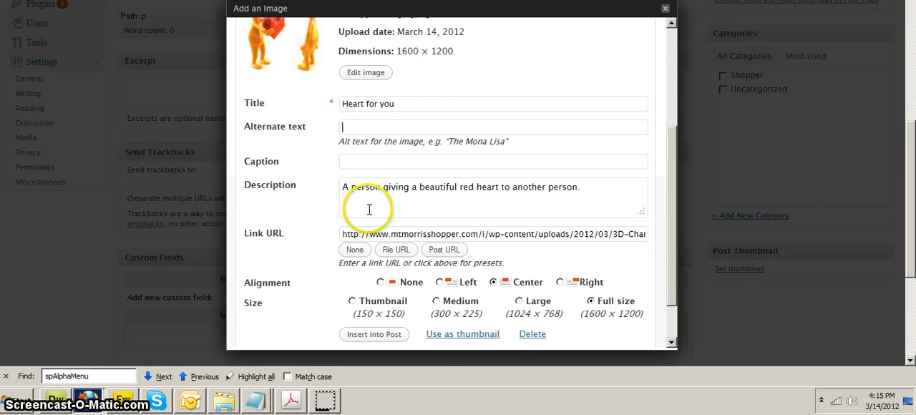
click(366, 160)
scroll(358, 207, down, 2)
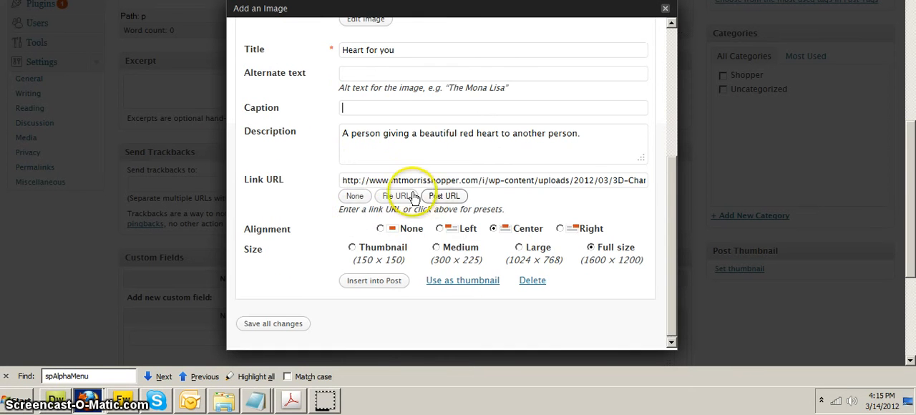
click(344, 181)
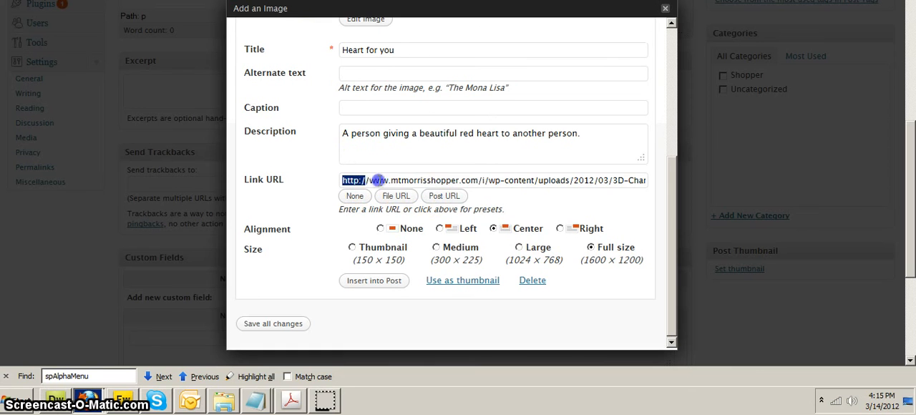
drag(377, 180, 619, 173)
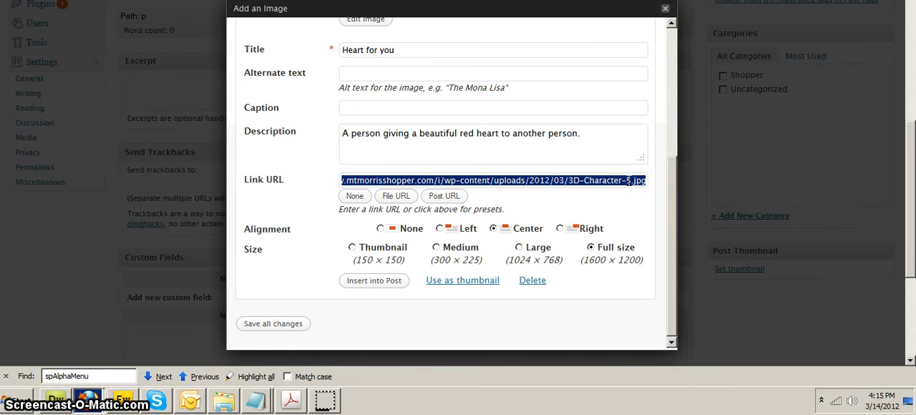
click(609, 184)
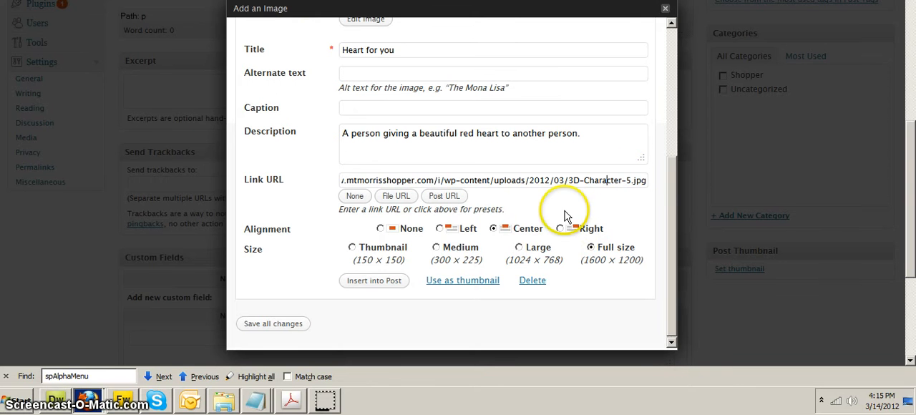
scroll(474, 208, down, 2)
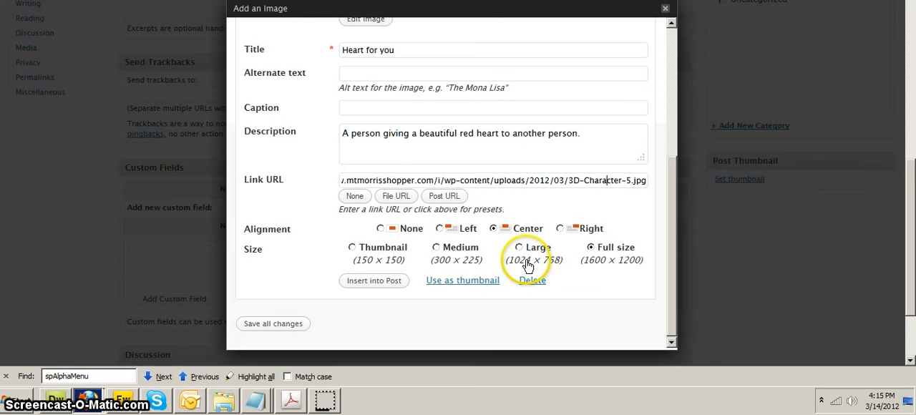
- Use the uploaded image as the post thumbnail and save all image changes, closing the image dialog
click(476, 282)
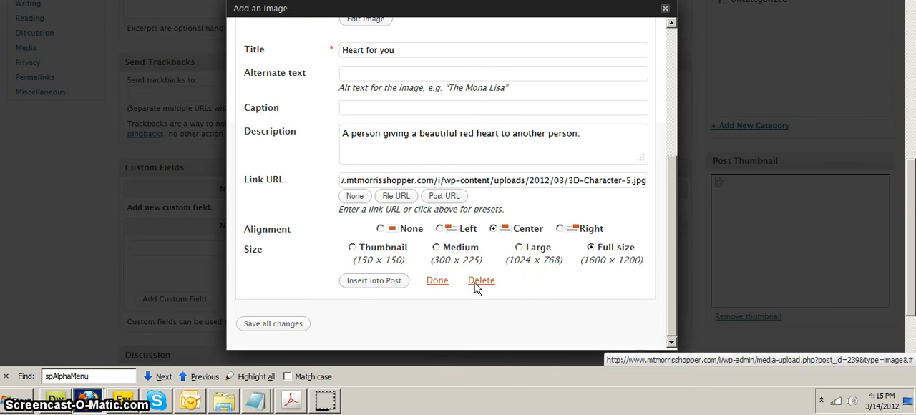
click(524, 282)
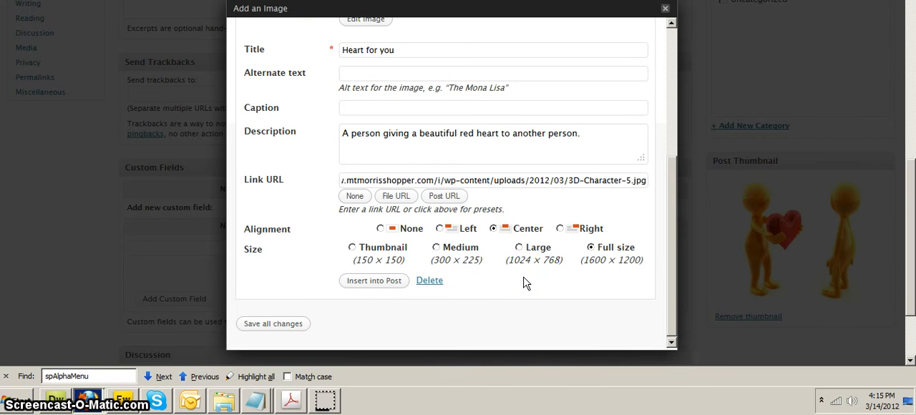
click(581, 284)
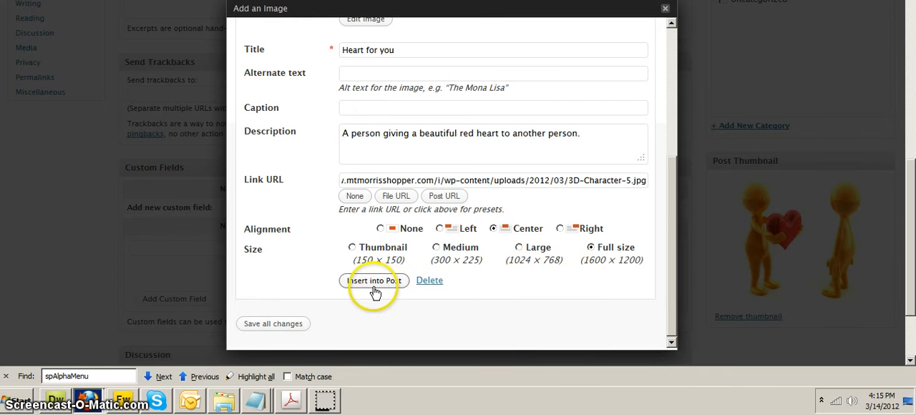
click(272, 326)
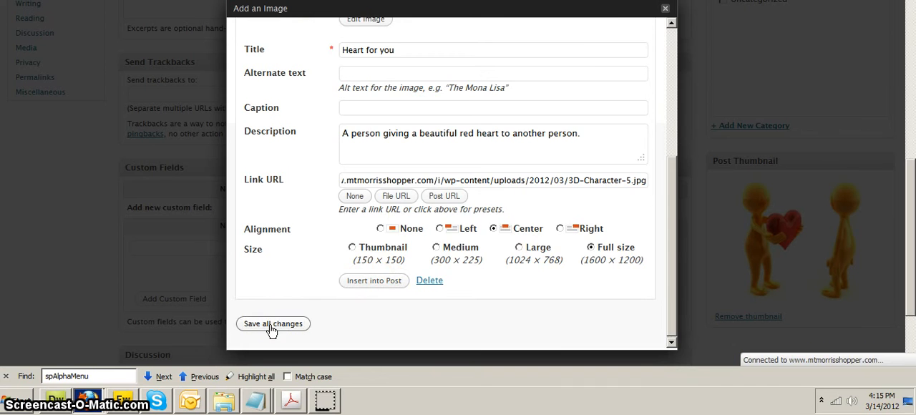
click(666, 12)
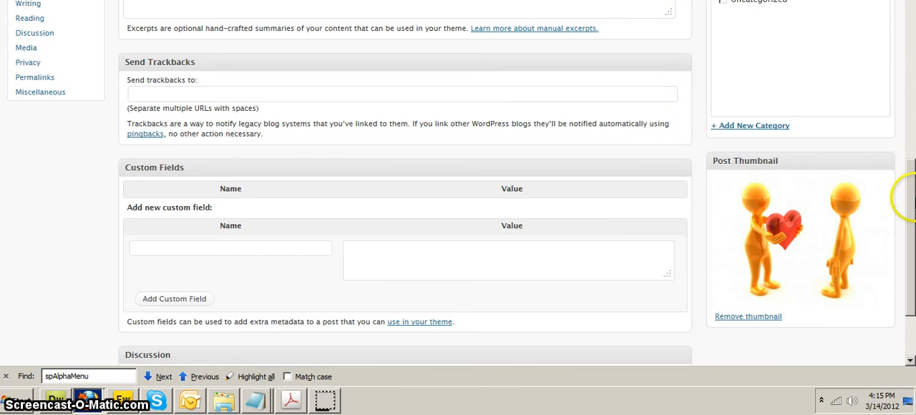
- Save the "Testing" post as a draft
scroll(911, 40, up, 10)
click(856, 191)
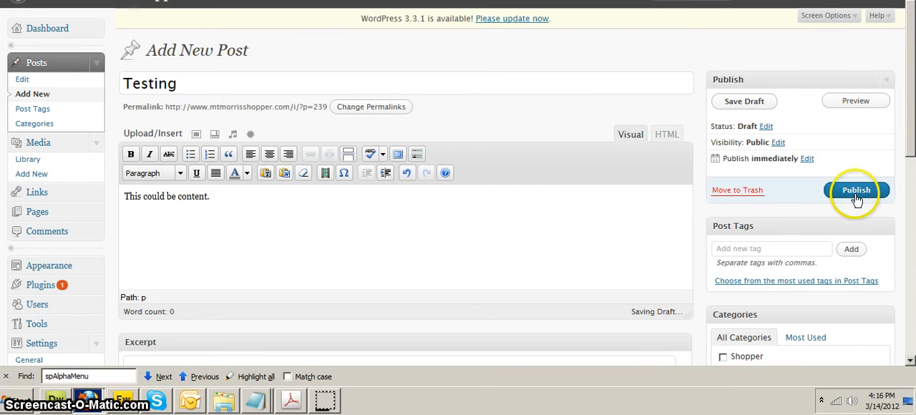
click(729, 108)
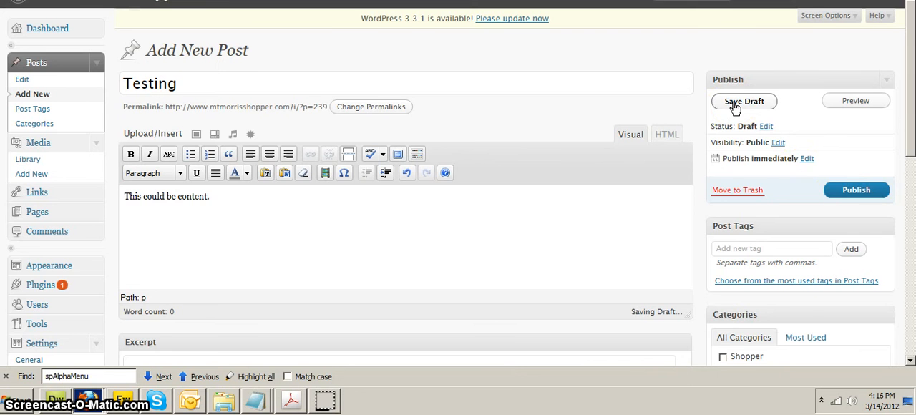
scroll(790, 283, down, 2)
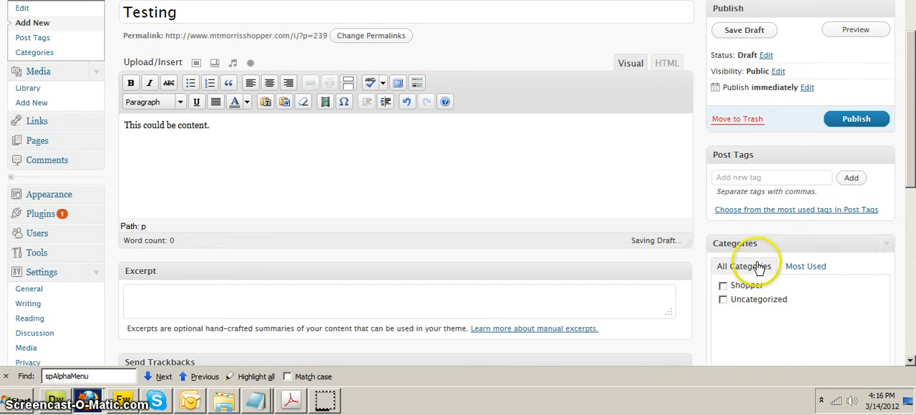
scroll(758, 268, up, 2)
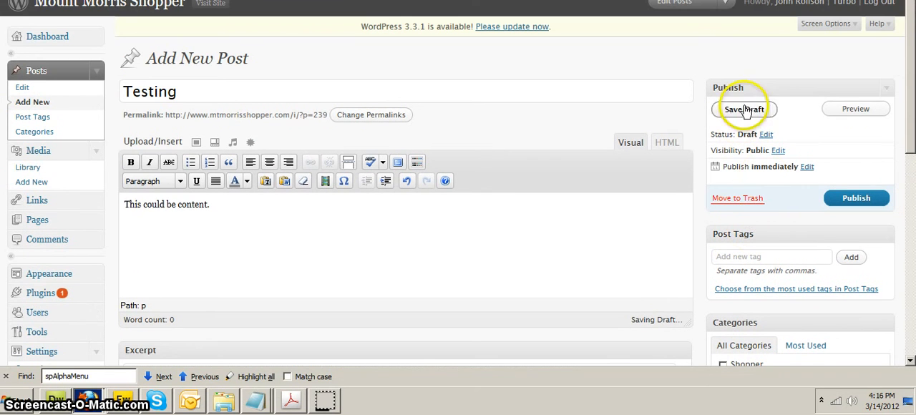
click(744, 109)
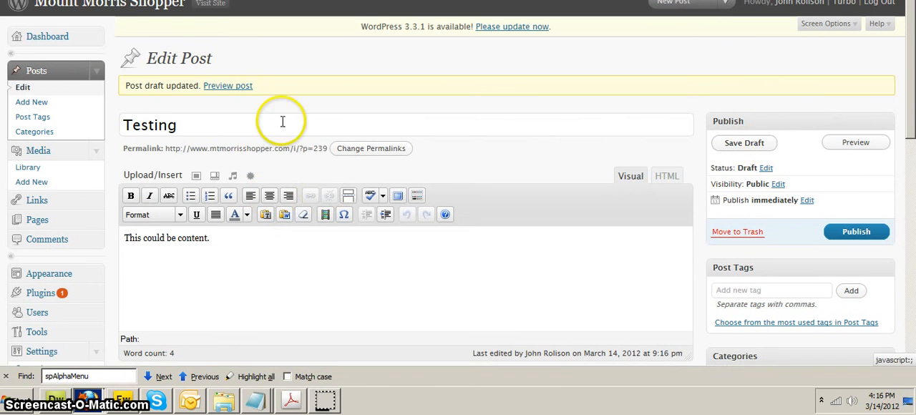
- Open the new media upload page and start choosing a file from the computer
scroll(107, 192, down, 1)
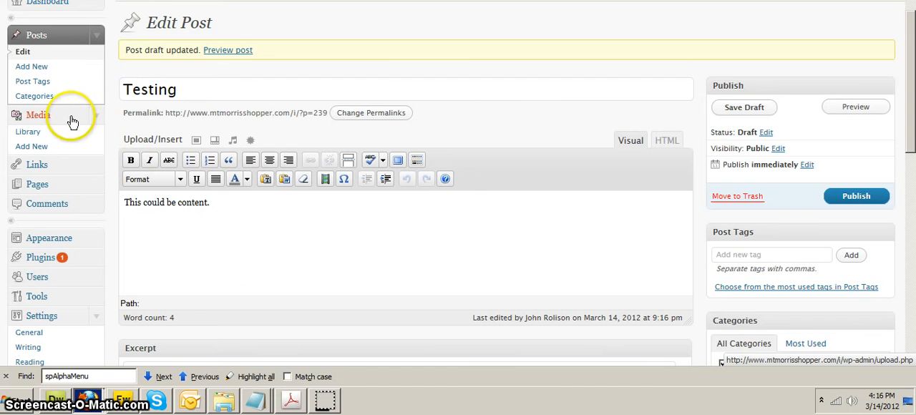
click(38, 150)
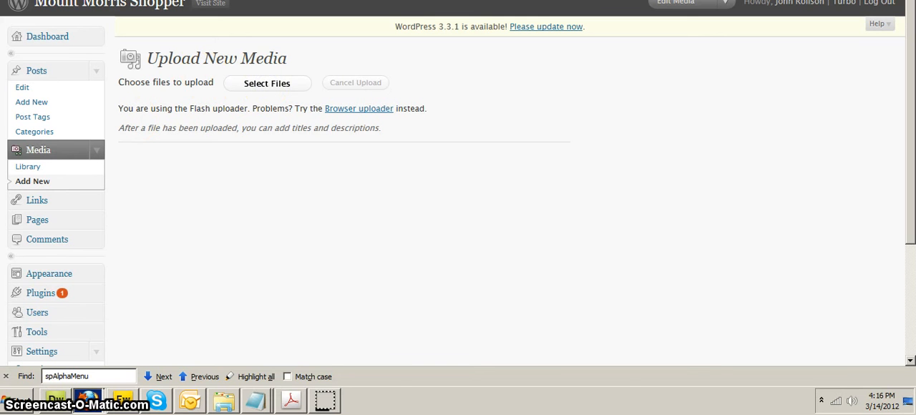
click(267, 83)
drag(644, 107, 618, 71)
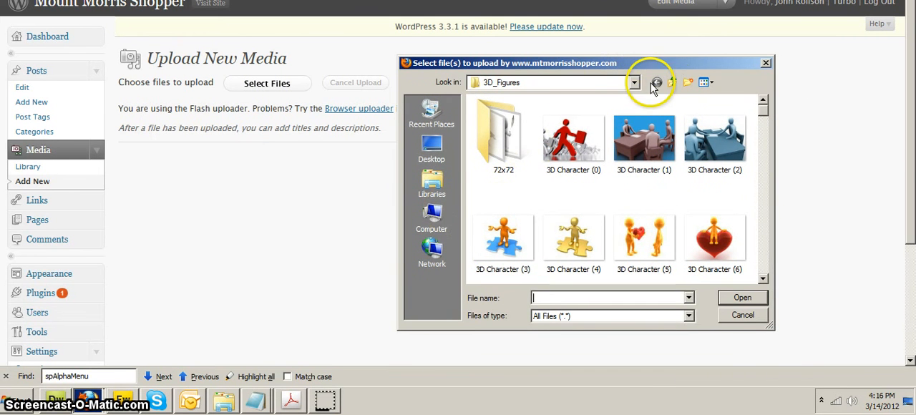
- Browse up from the 3D_Figures folder to the VERBATIM HD (F:) drive and open its websites folder
click(656, 83)
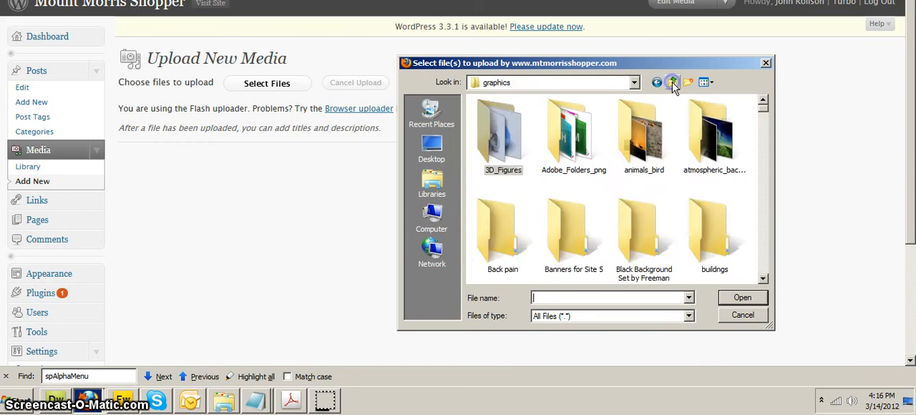
click(656, 83)
double_click(492, 213)
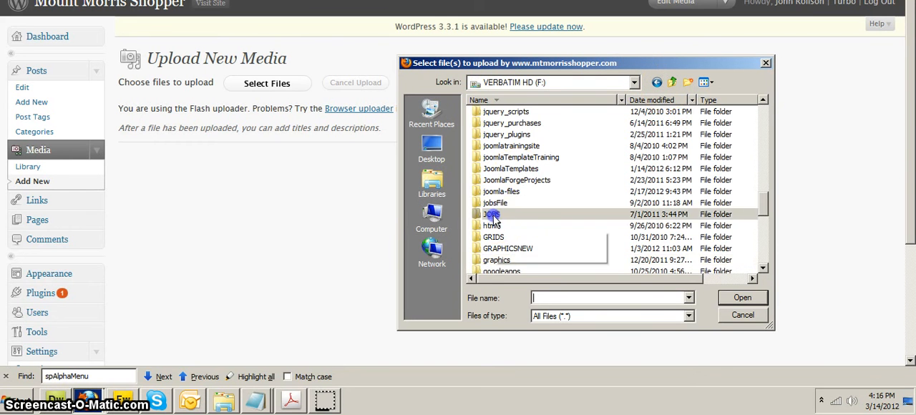
click(672, 82)
click(672, 83)
click(656, 83)
scroll(542, 215, down, 8)
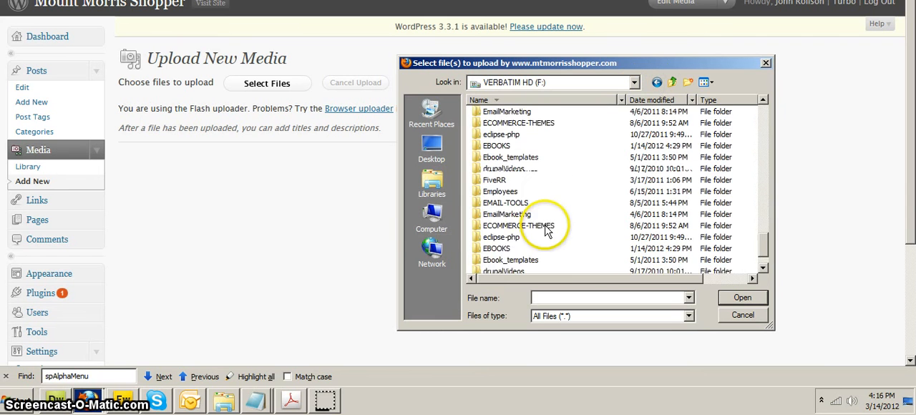
scroll(542, 218, up, 13)
scroll(541, 218, up, 10)
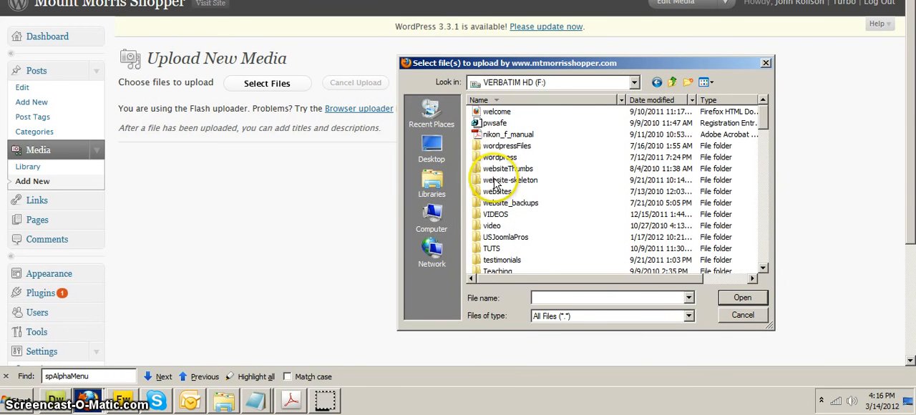
double_click(496, 191)
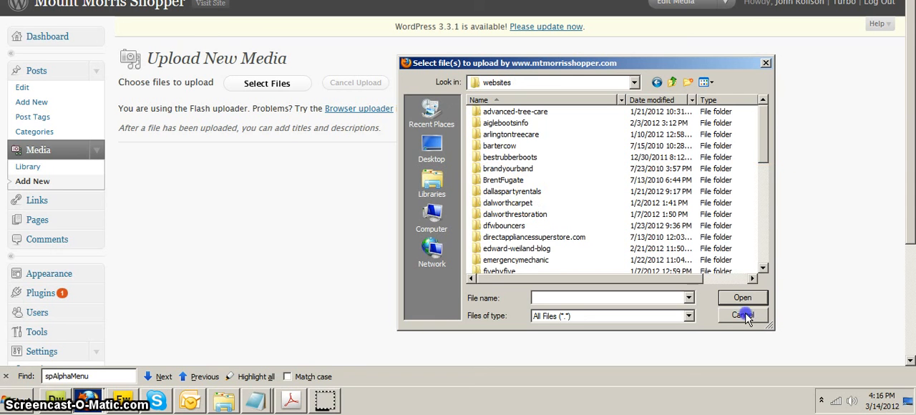
- Upload the NDA-greyson PDF from the DOCS folder inside UsWordpressPros to the media library
scroll(751, 182, down, 8)
scroll(760, 174, down, 1)
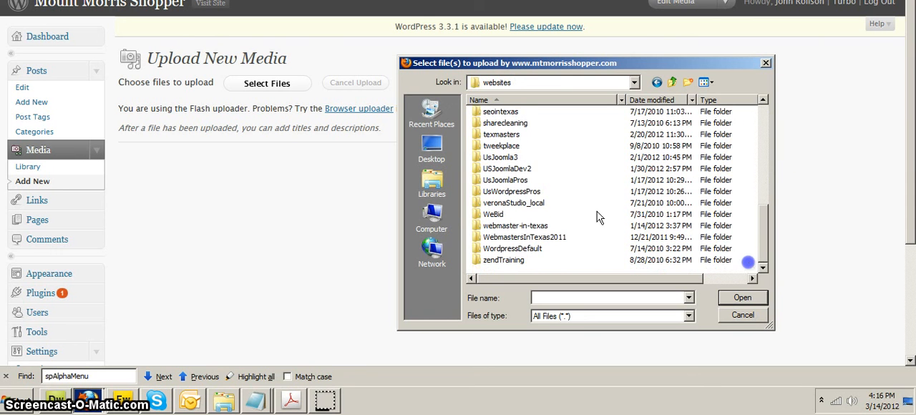
double_click(505, 191)
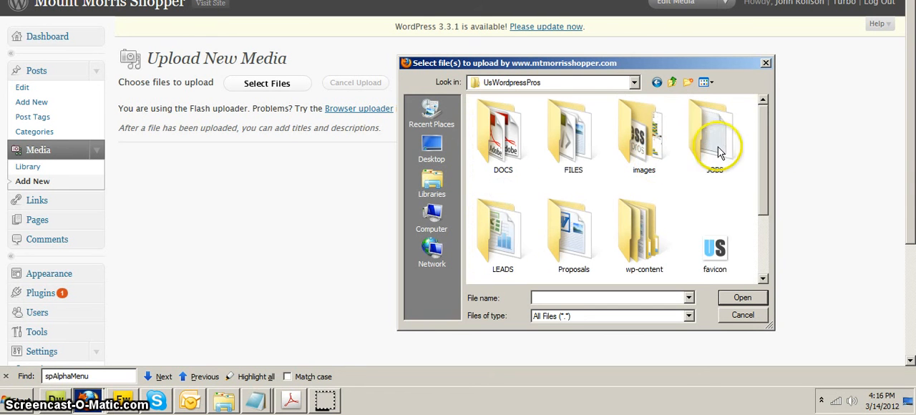
click(717, 147)
click(498, 144)
double_click(498, 144)
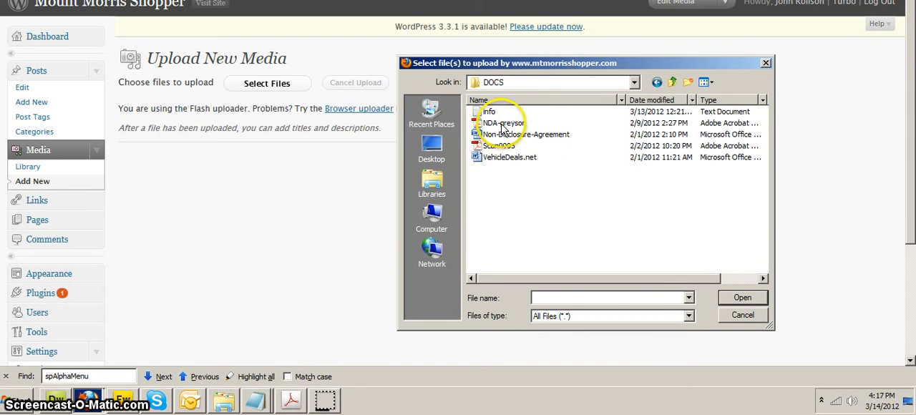
click(500, 123)
click(742, 297)
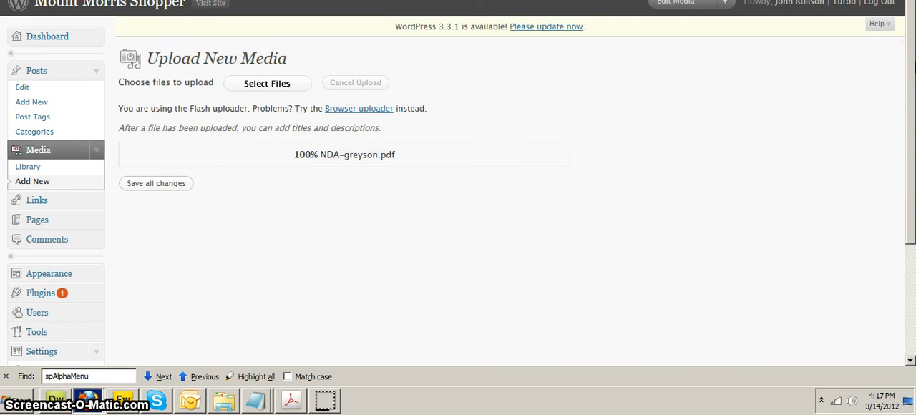
- Copy the full file URL of the uploaded NDA-greyson.pdf from its media details
drag(913, 67, 913, 160)
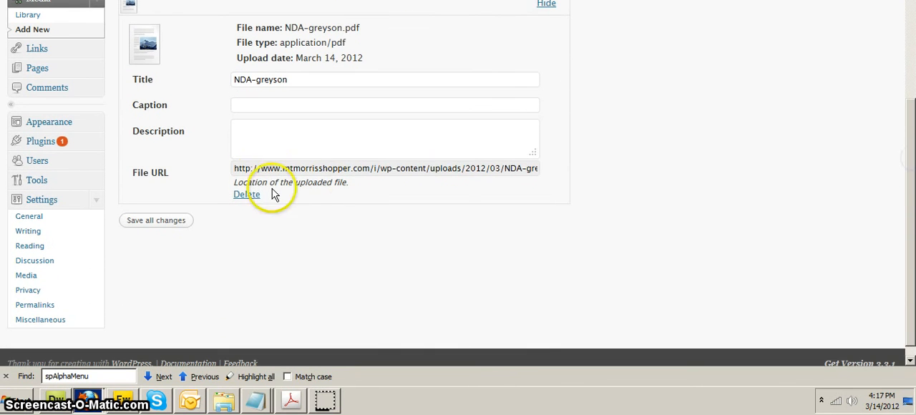
drag(235, 169, 560, 174)
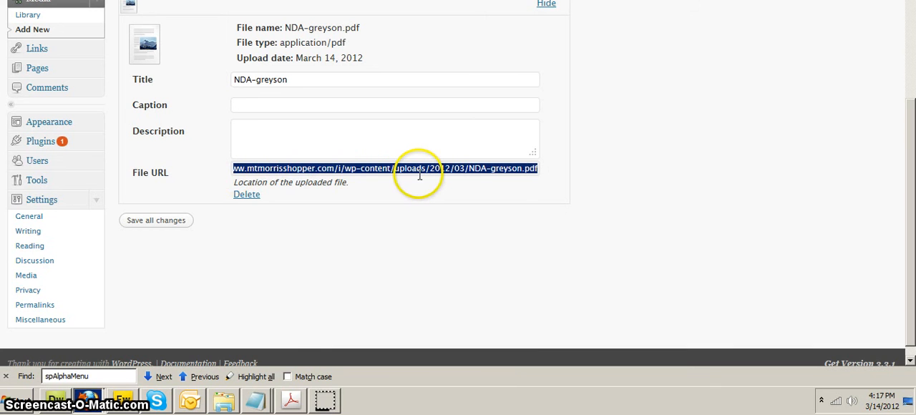
key(ctrl+c)
click(585, 162)
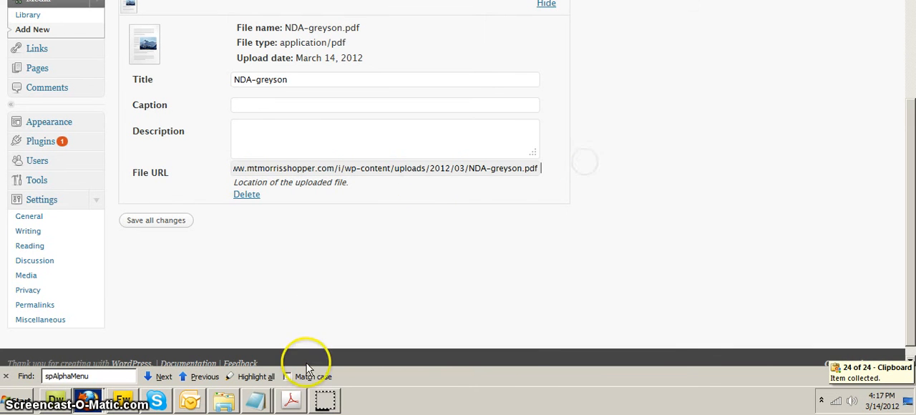
- Open a blank Notepad document, paste the PDF's file URL into it, and put the window out of the way
click(15, 401)
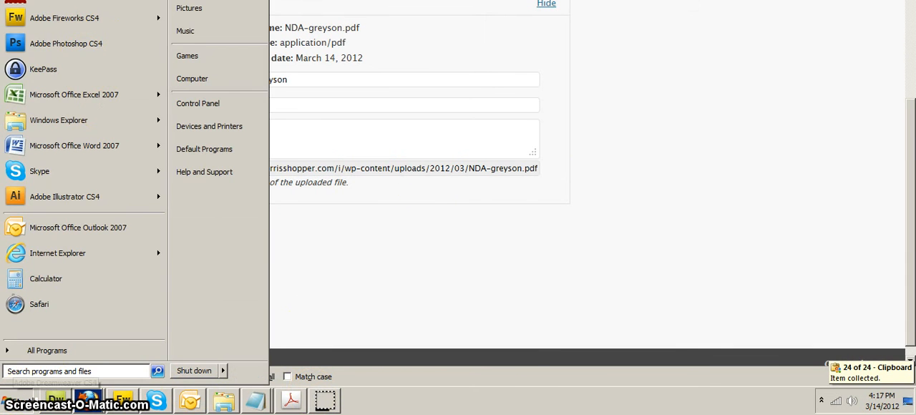
click(50, 2)
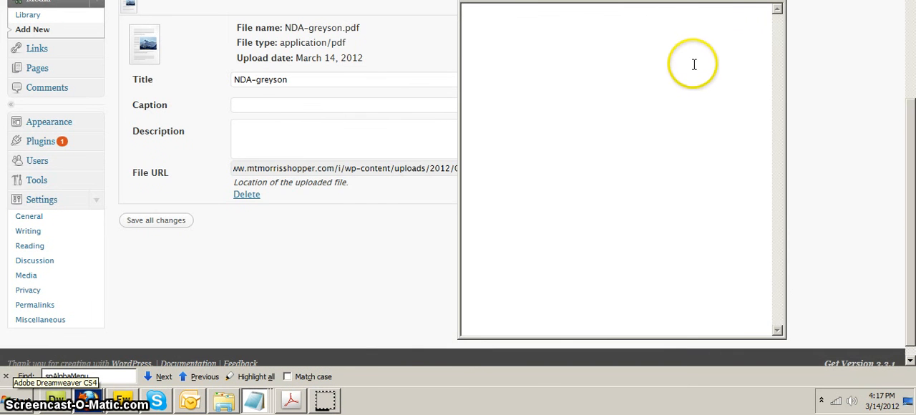
key(ctrl+v)
drag(665, 0, 0, 10)
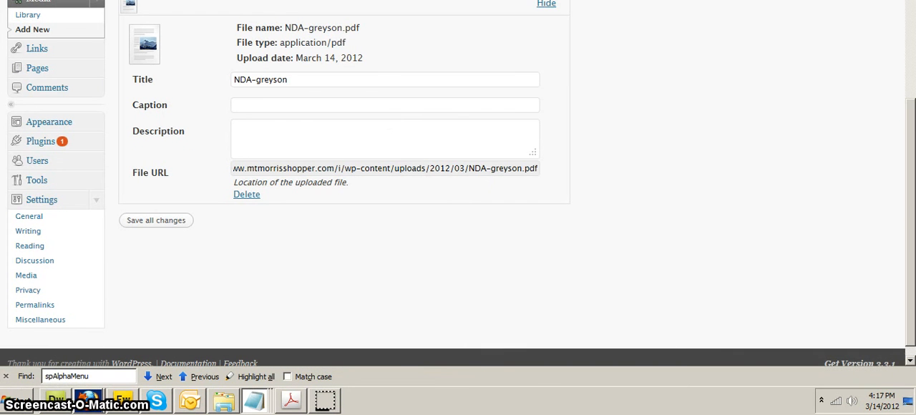
- Save all changes to the uploaded PDF and reopen the "Testing" draft post for editing
click(133, 222)
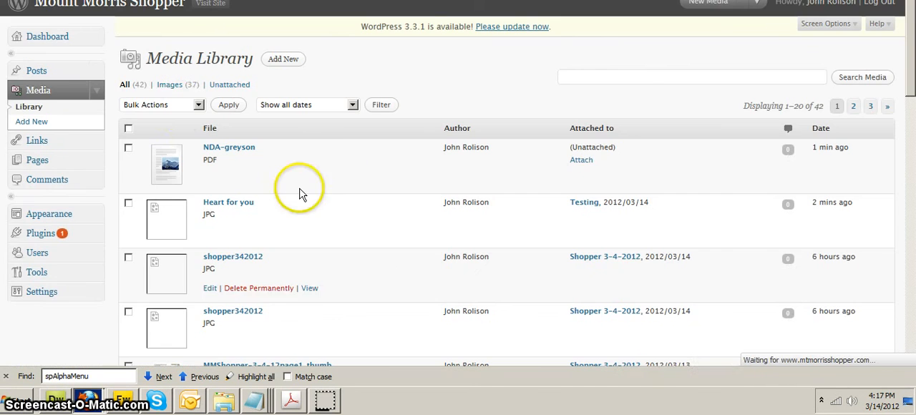
click(33, 73)
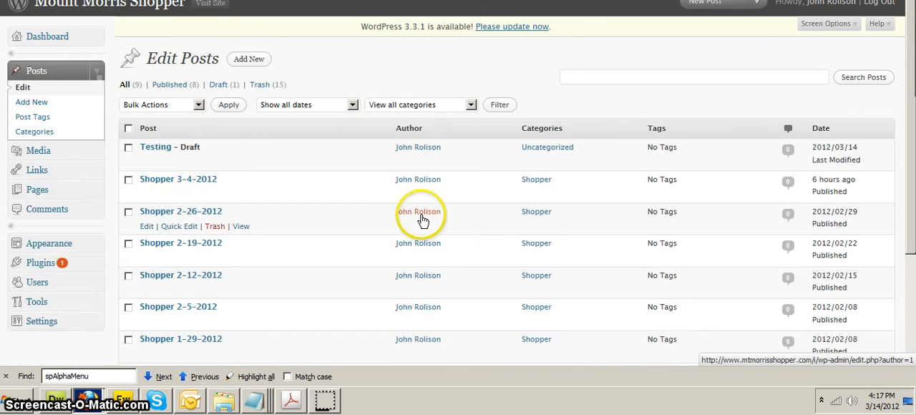
click(154, 148)
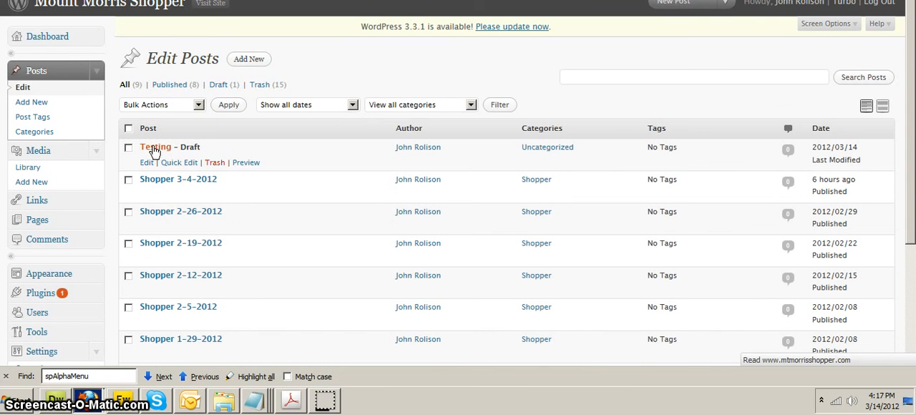
- Switch to Notepad and select the whole stored PDF URL for copying into the post
click(255, 401)
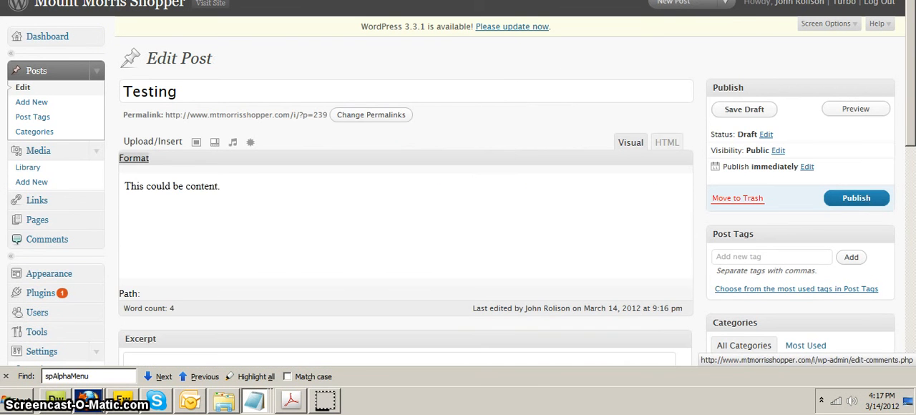
drag(400, 37, 695, 66)
key(ctrl+a)
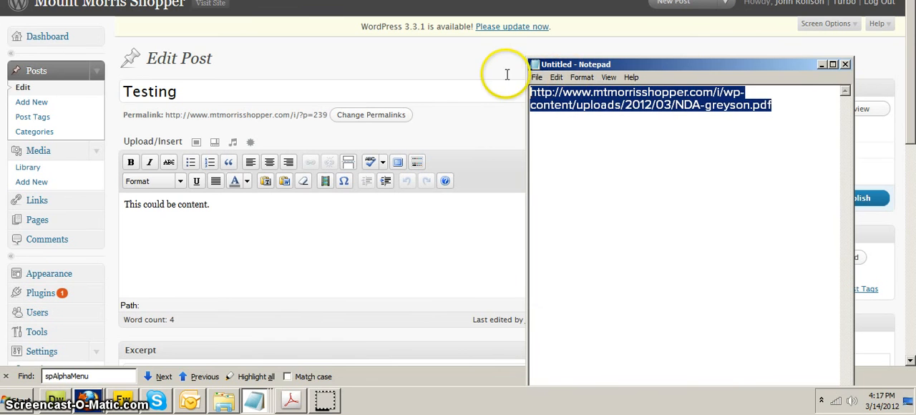
drag(664, 65, 0, 47)
- Replace the body text "This could be content." in the "Testing" post with the PDF's URL
click(255, 213)
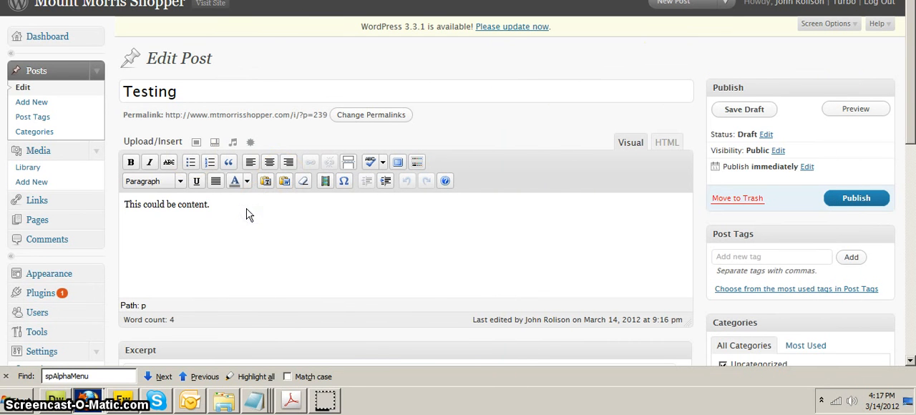
drag(246, 214, 85, 198)
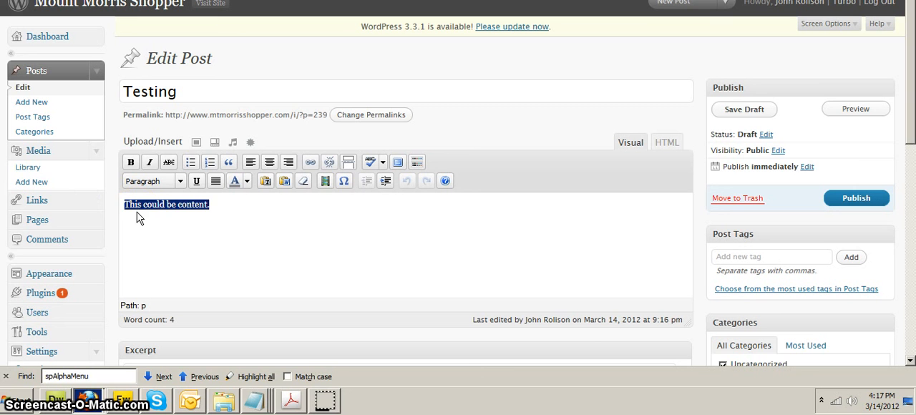
key(ctrl+v)
click(278, 264)
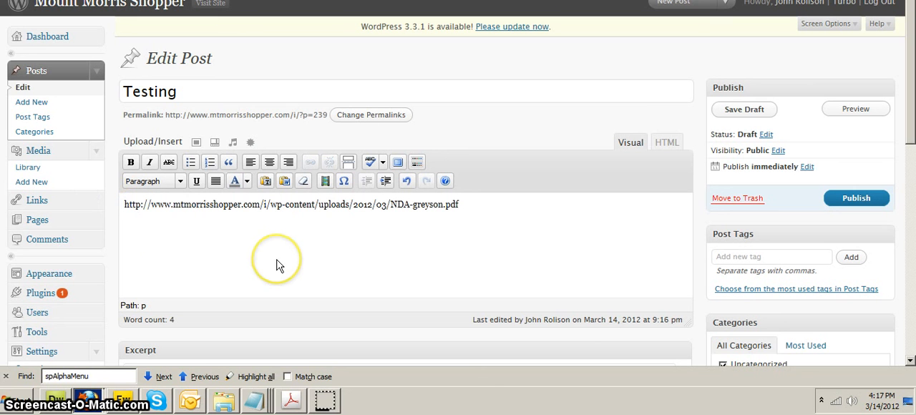
- Cut the PDF's URL from the post body and paste it back in
drag(124, 205, 458, 205)
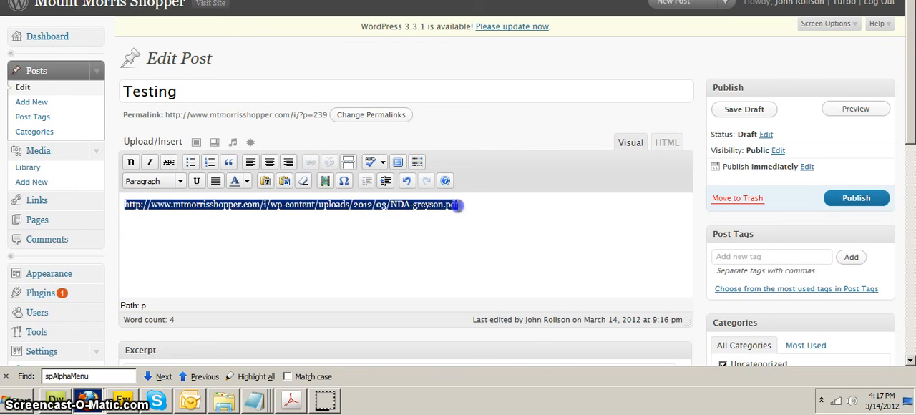
key(ctrl+x)
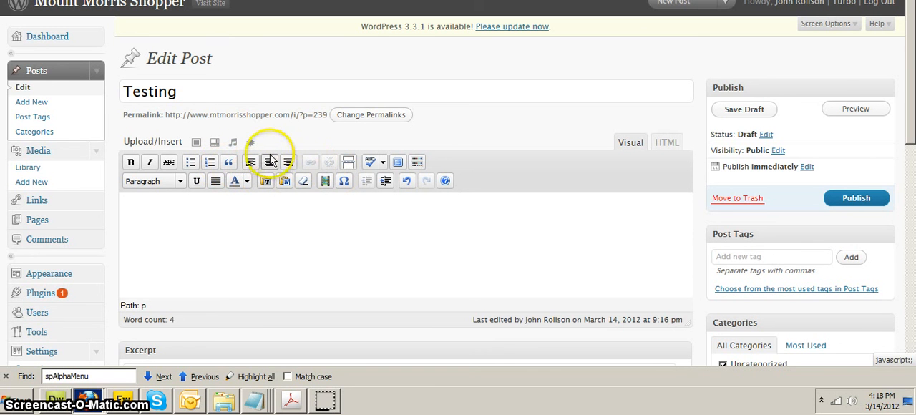
key(ctrl+v)
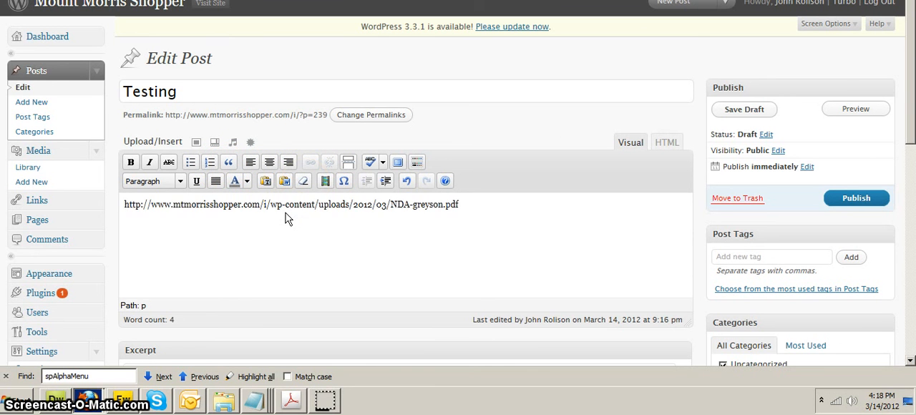
- Start a hyperlink on the whole PDF URL in the post body, using that same URL as the link address
drag(481, 214, 130, 205)
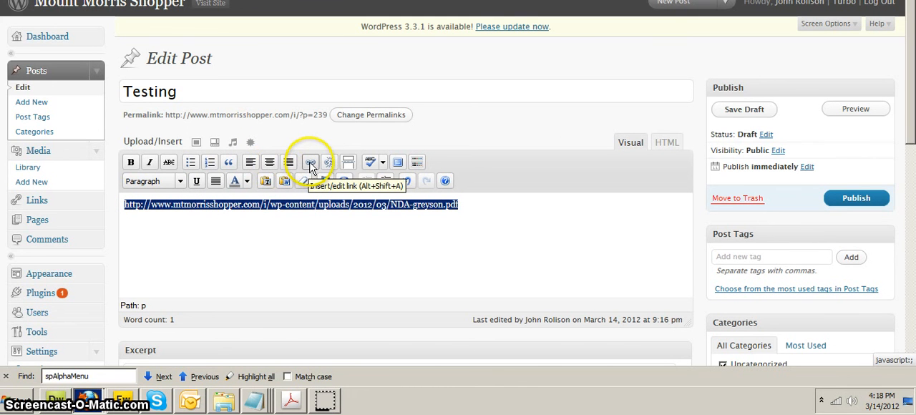
click(310, 163)
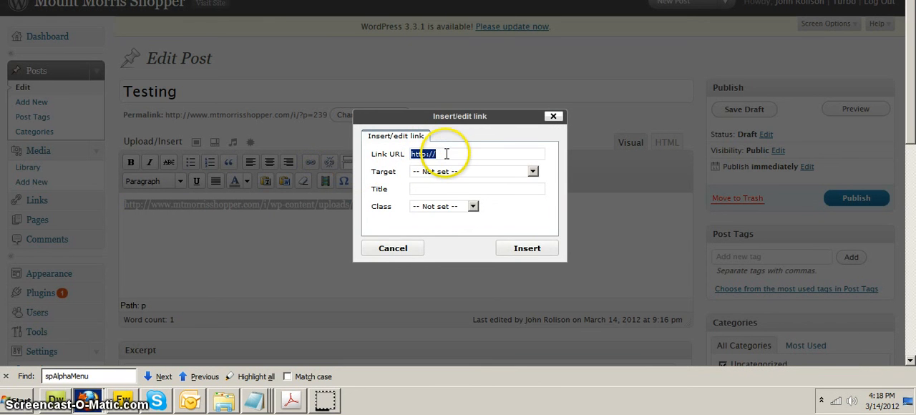
key(ctrl+v)
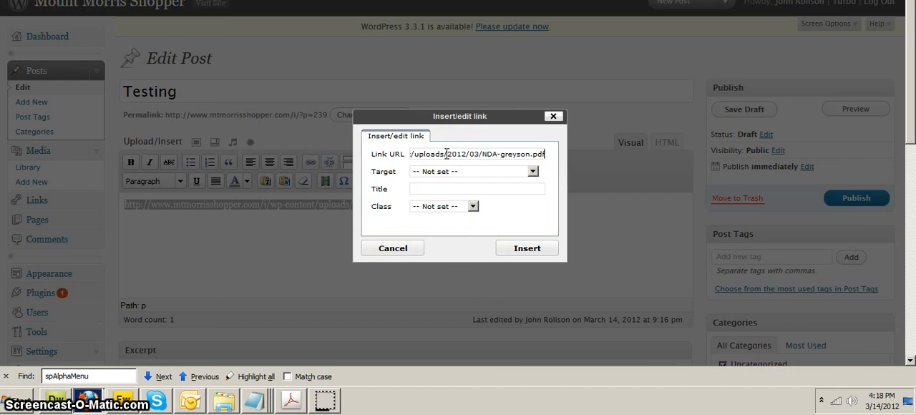
drag(447, 154, 370, 153)
click(437, 155)
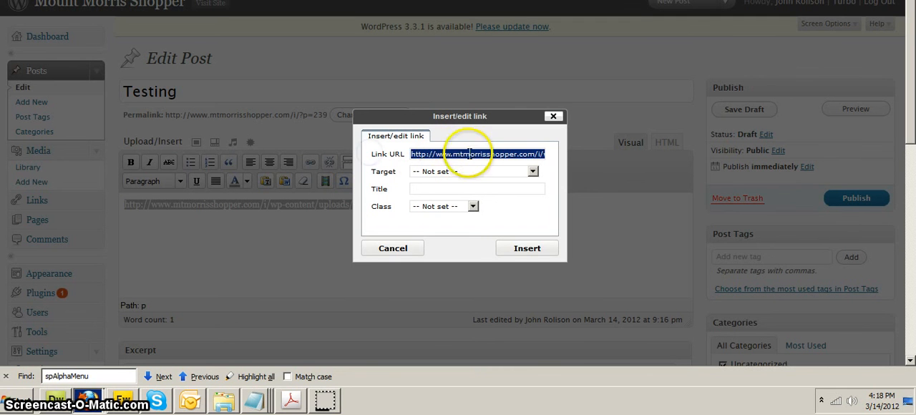
drag(470, 154, 578, 154)
click(492, 154)
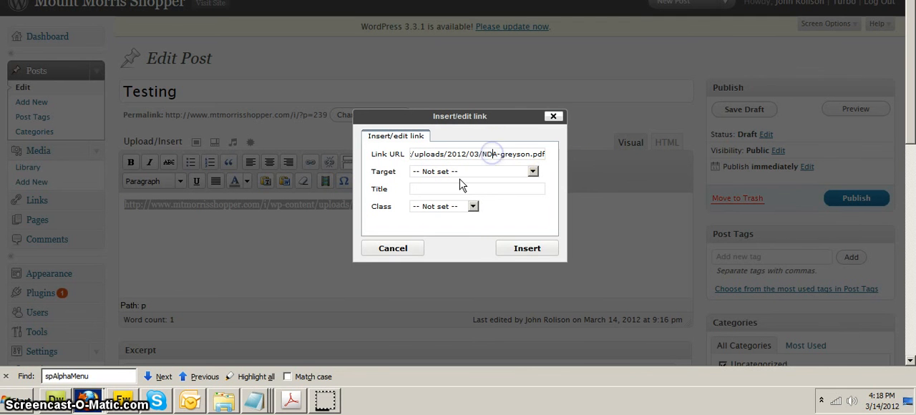
- Set the link's target to "Open link in a new window" and insert the link, leaving its title blank
click(493, 172)
click(494, 202)
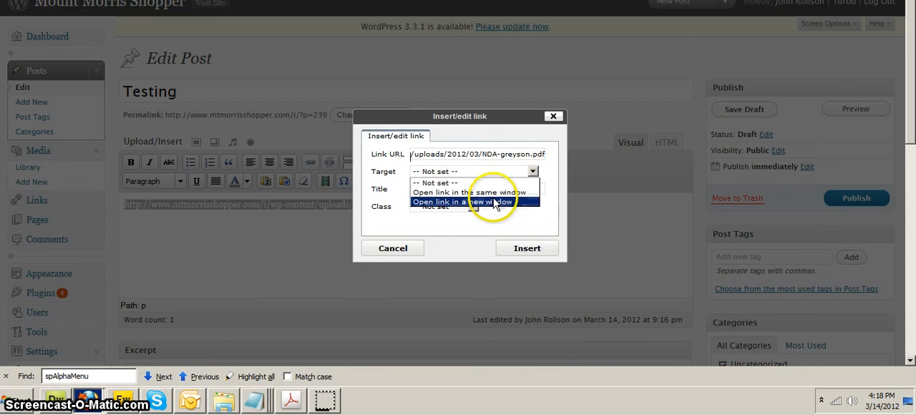
click(496, 187)
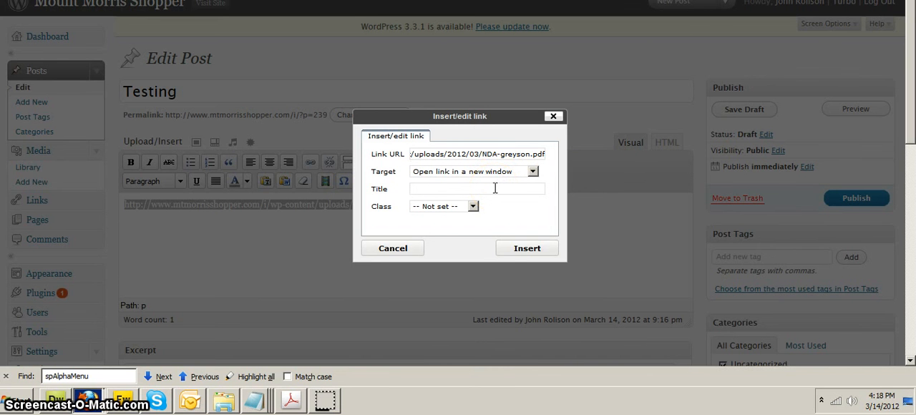
click(511, 247)
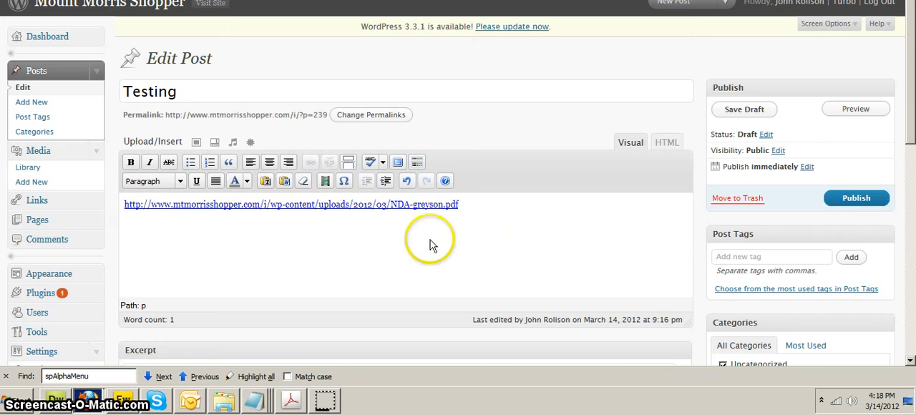
click(230, 205)
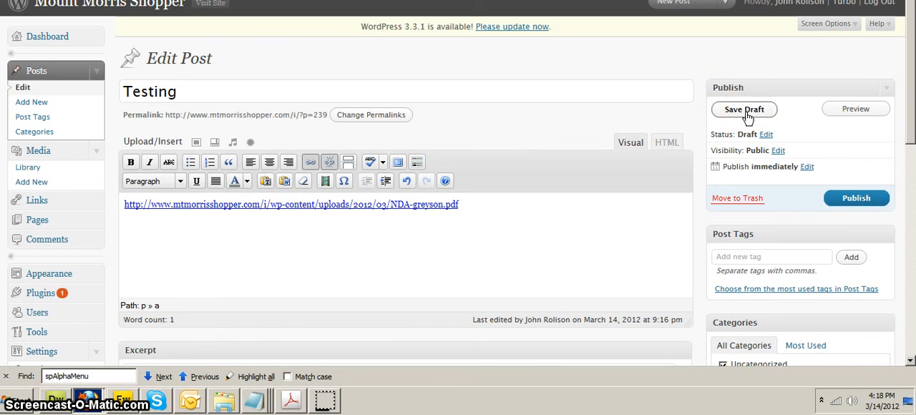
- Save the "Testing" post as a draft, preview it, and open the PDF link on the preview page
click(851, 205)
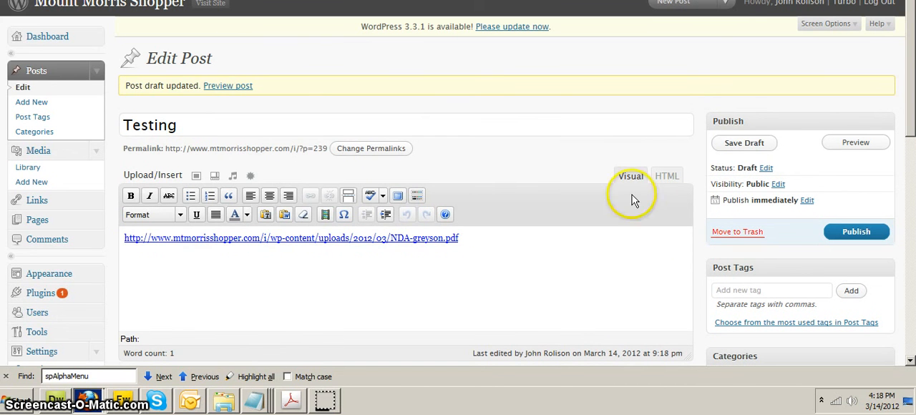
click(240, 86)
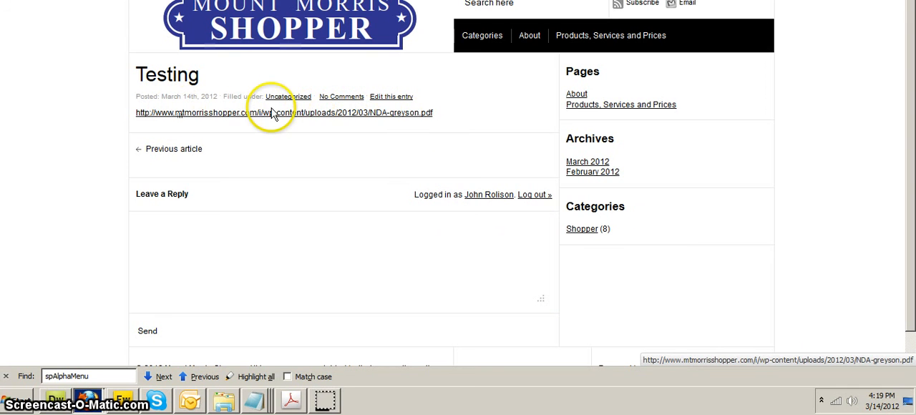
click(350, 114)
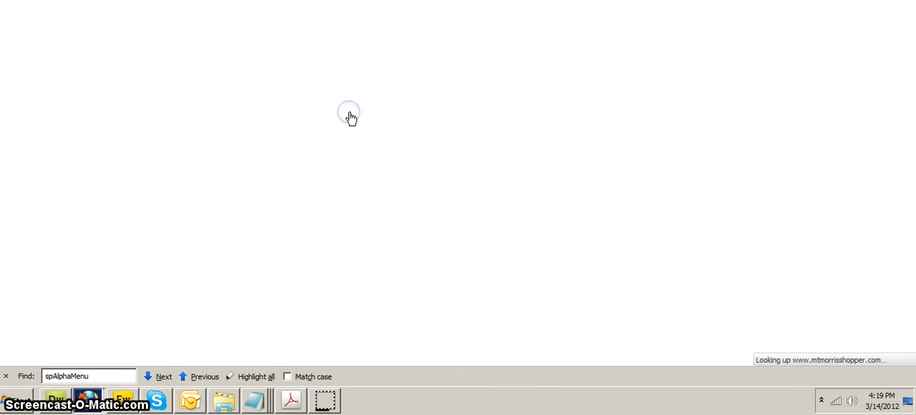